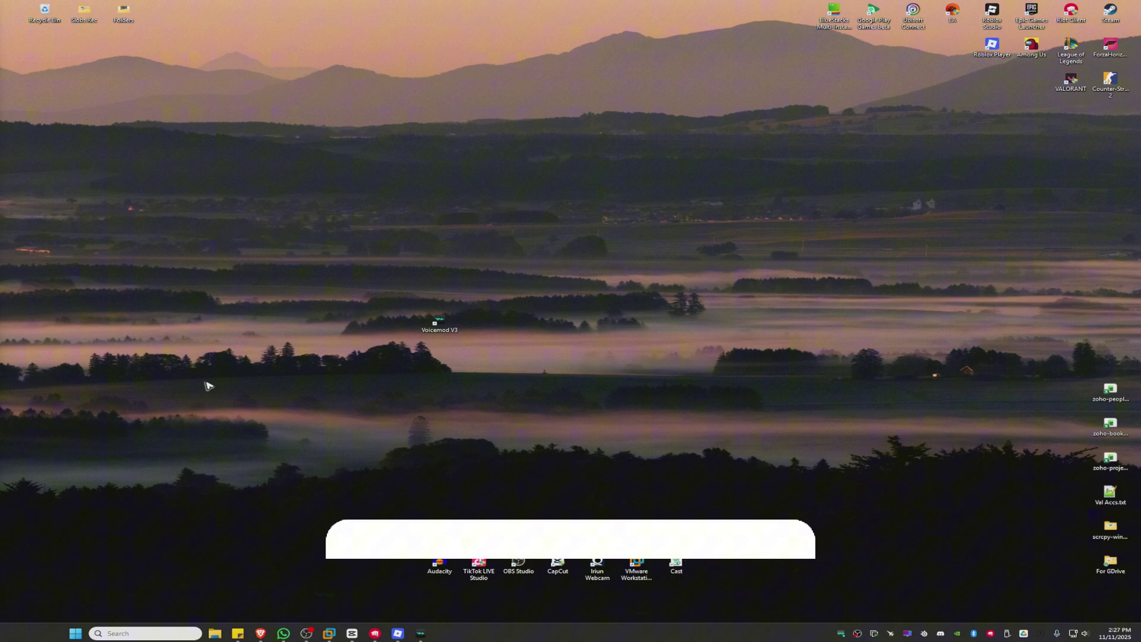
Step: Open the classic Sound dialog from the Windows sound settings, close the Settings window and move the dialog clear
left_click(1085, 634)
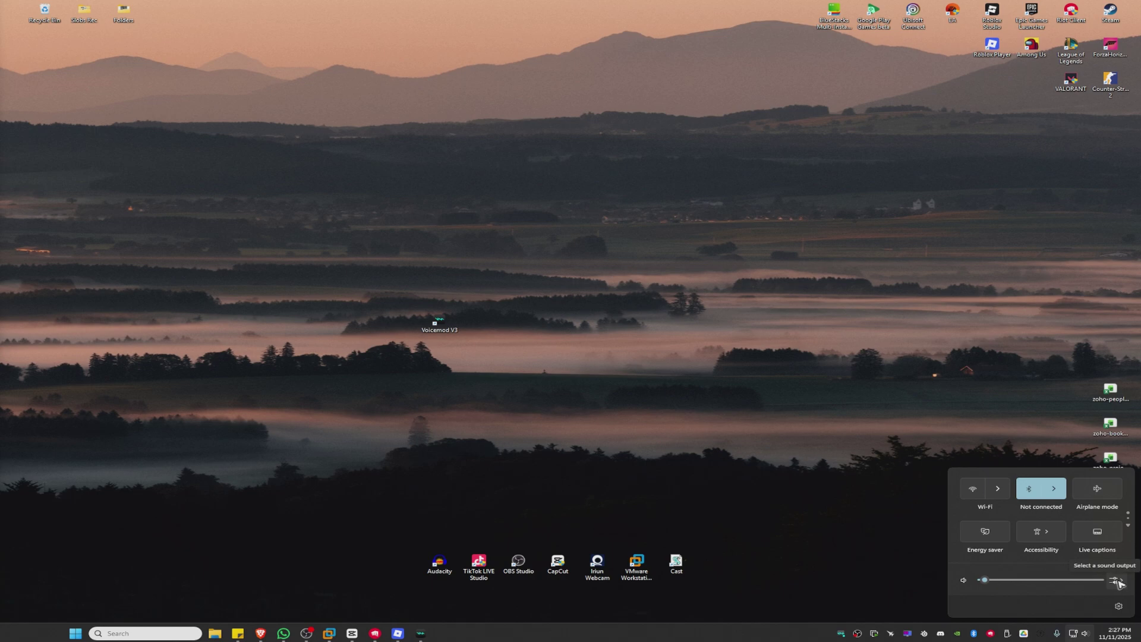
left_click(1115, 581)
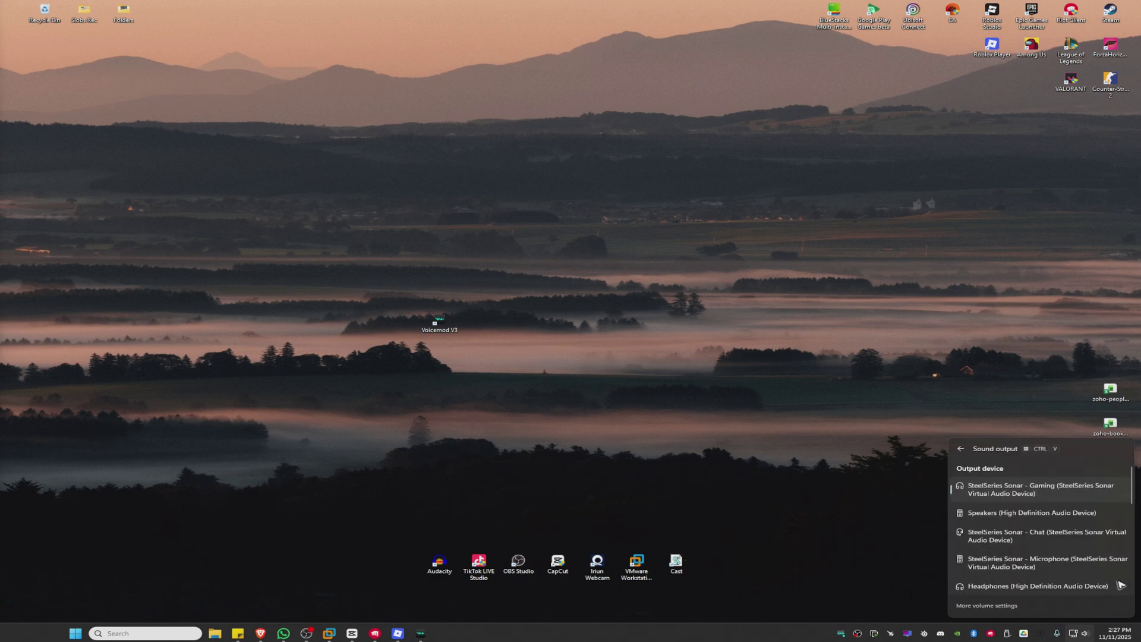
left_click(997, 605)
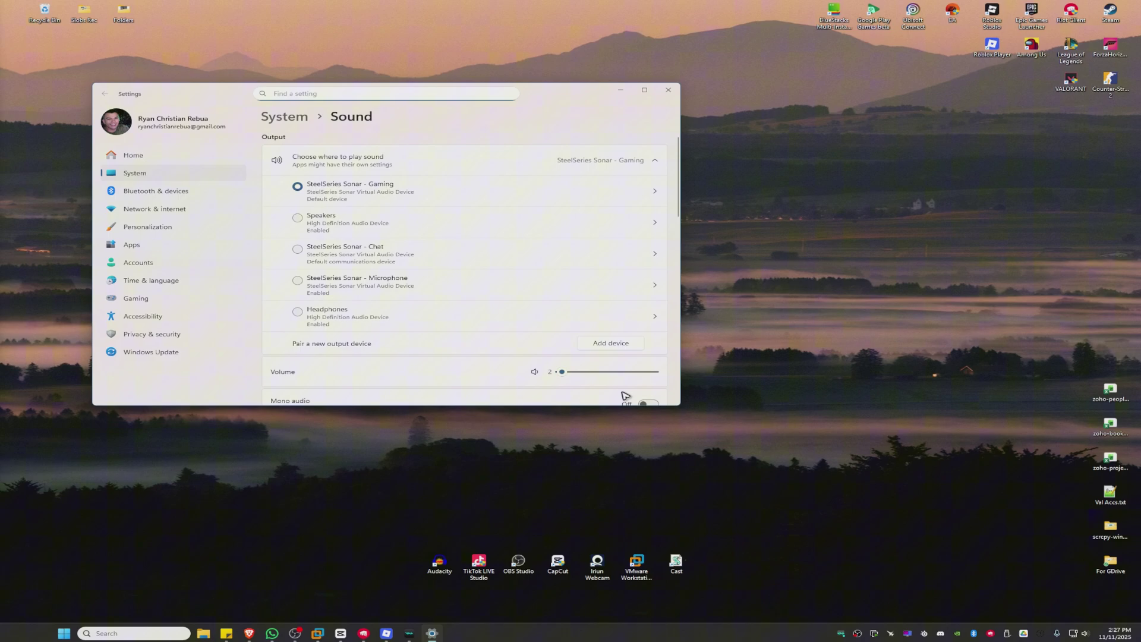
scroll(490, 271, "down", 5)
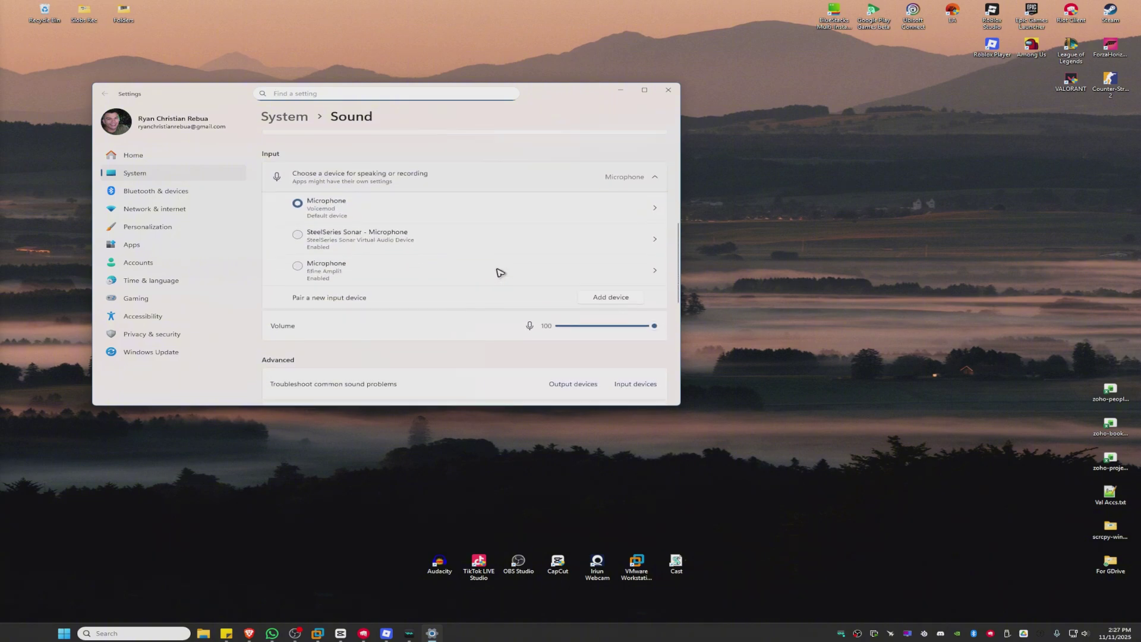
scroll(500, 272, "down", 5)
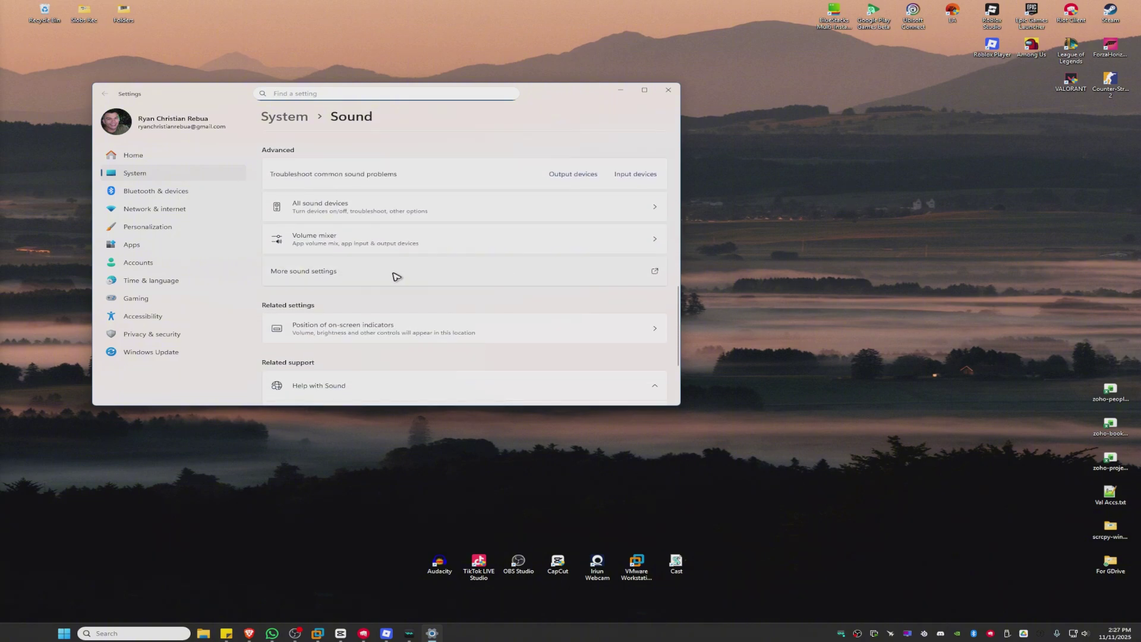
left_click(359, 284)
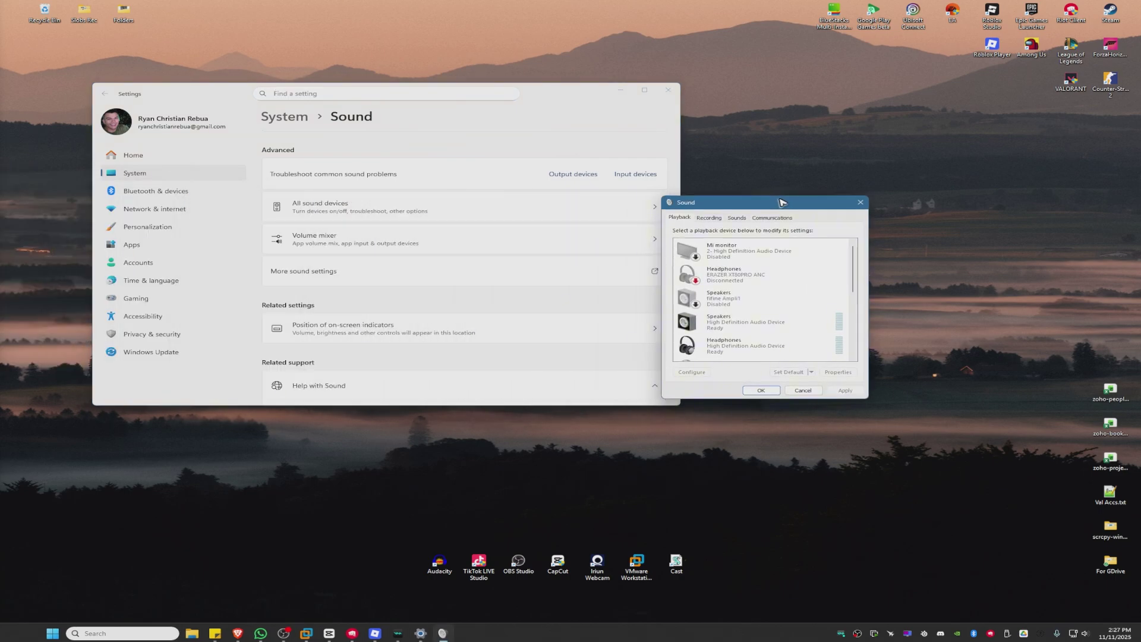
left_click(668, 90)
left_click_drag(714, 218, 555, 218)
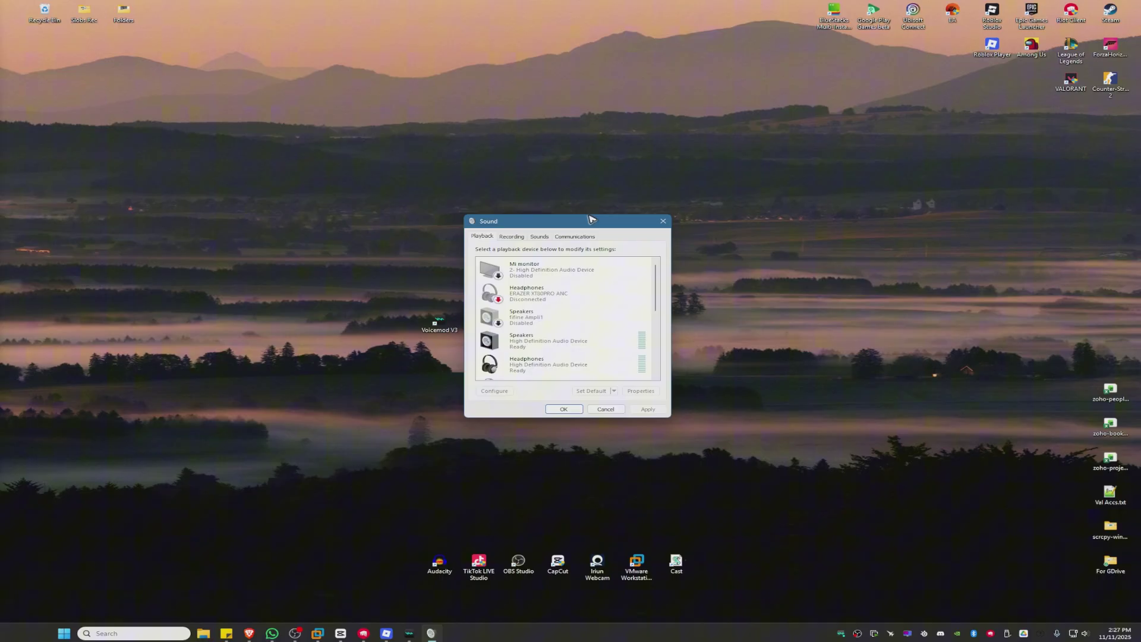
Step: Review the levels and advanced properties of the fifine Ampli1 microphone among the recording devices, then close its properties
left_click(279, 159)
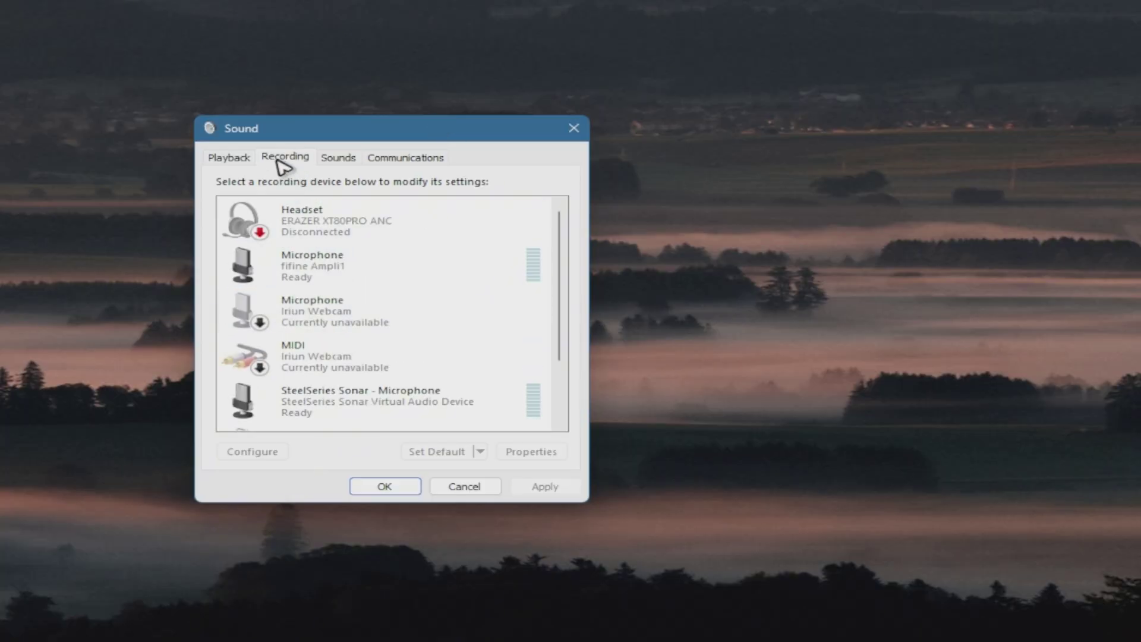
scroll(418, 391, "down", 1)
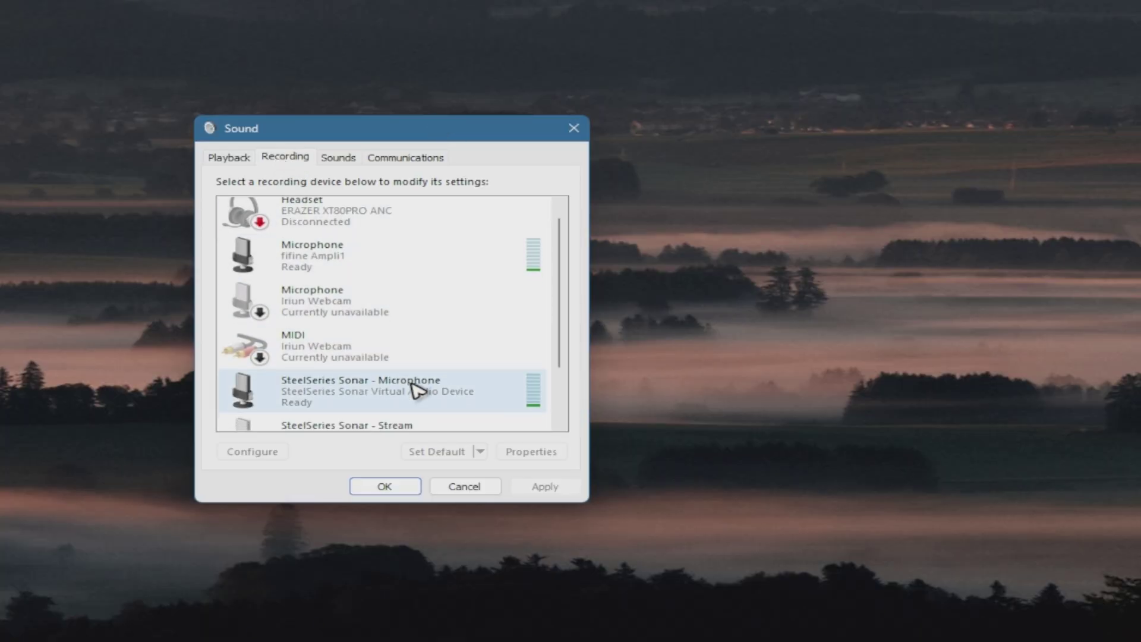
scroll(418, 391, "down", 1)
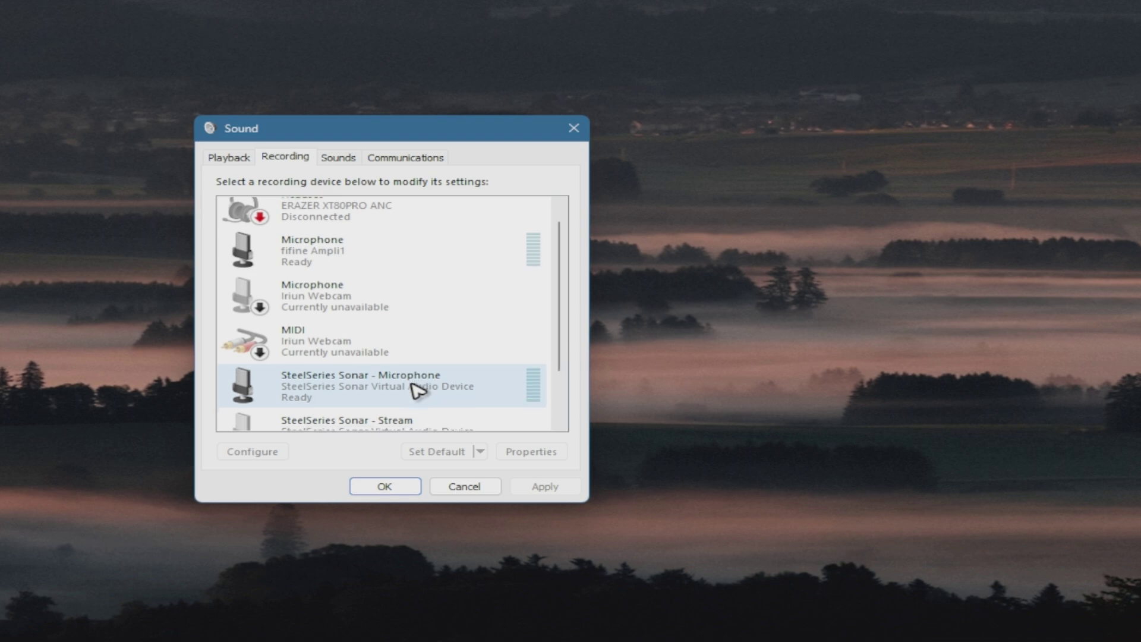
scroll(490, 233, "up", 1)
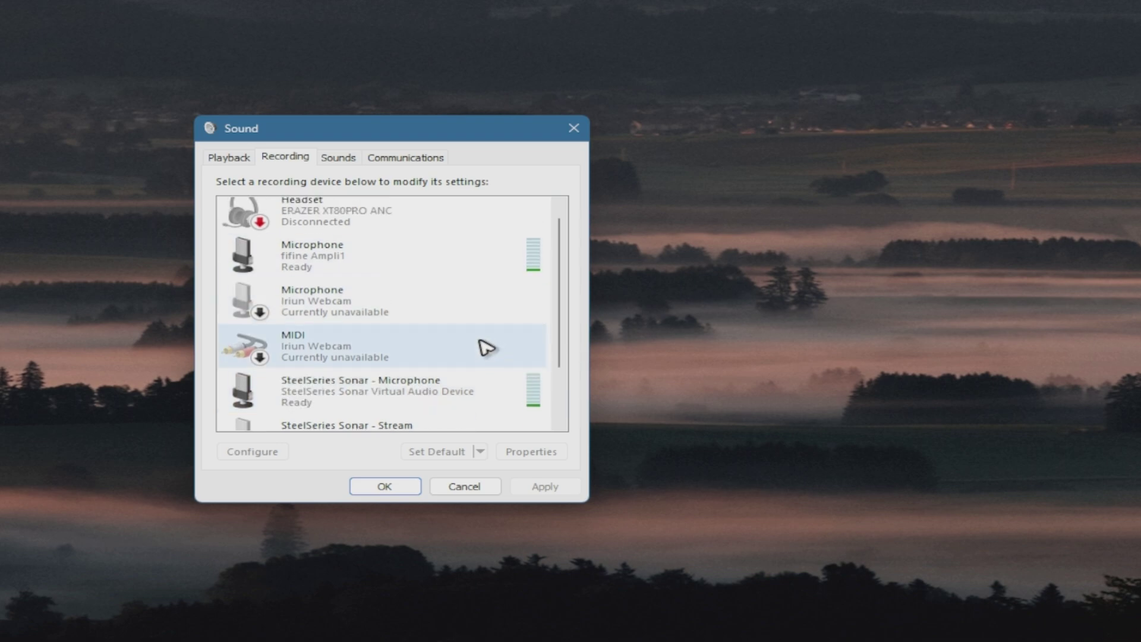
double_click(438, 265)
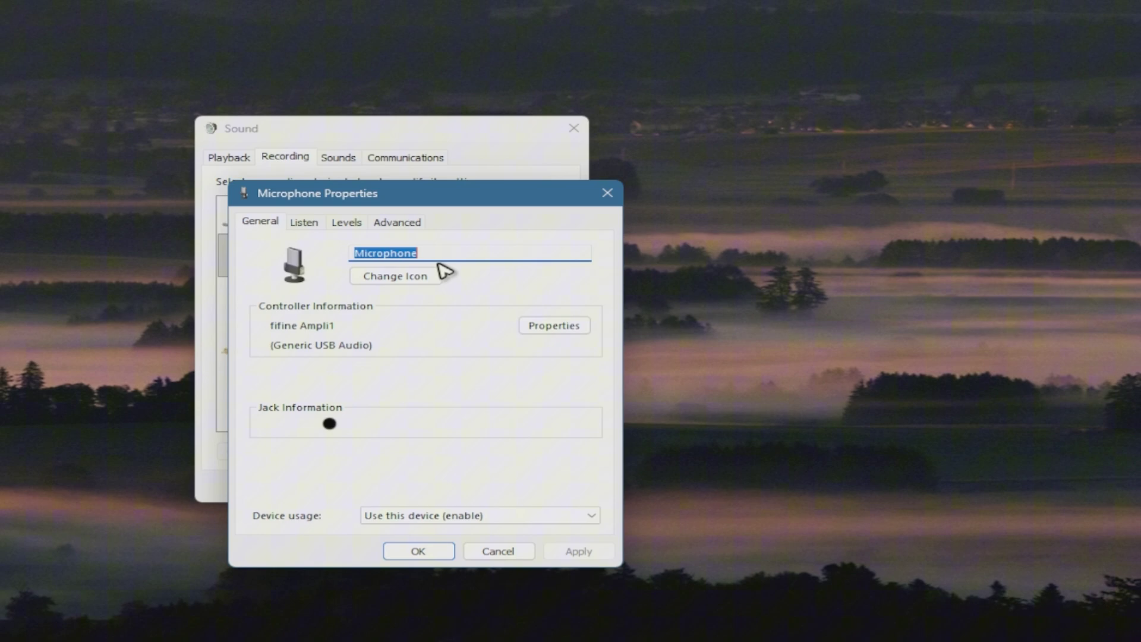
left_click(347, 224)
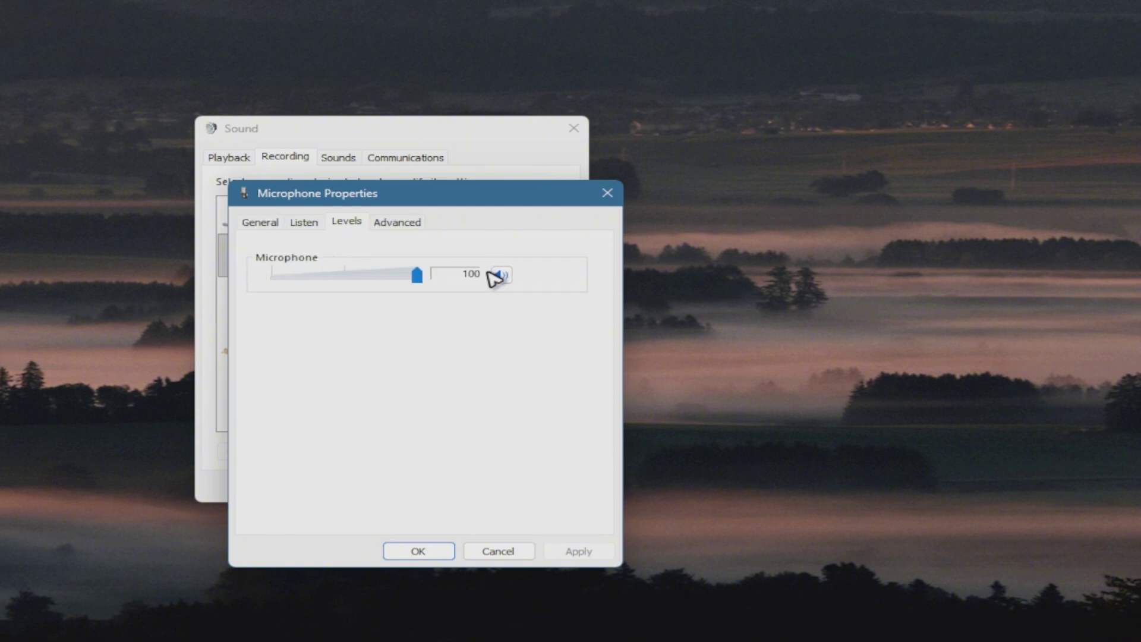
left_click(396, 225)
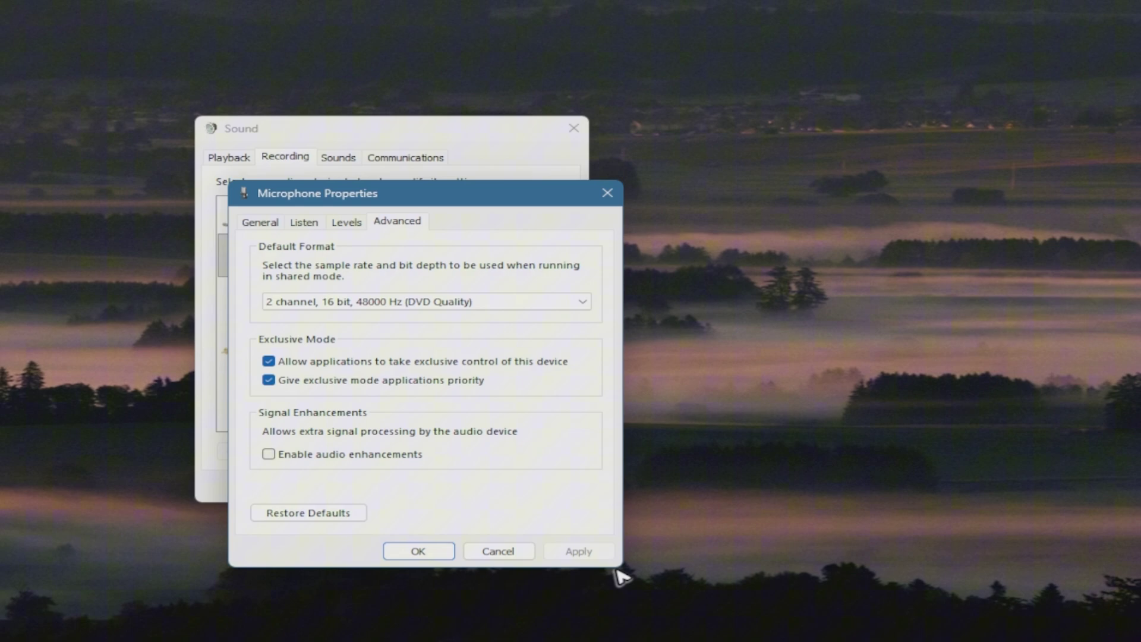
left_click(401, 550)
Step: Check the options available for the fifine Ampli1 microphone and look through the remaining recording devices
right_click(370, 259)
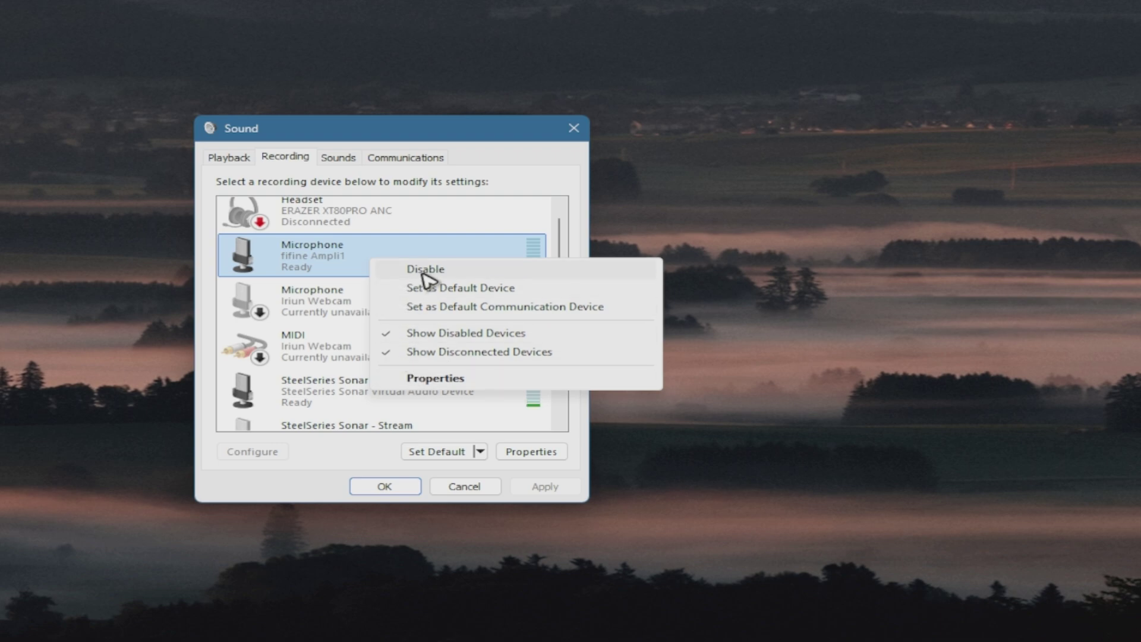
left_click(324, 261)
scroll(505, 356, "down", 2)
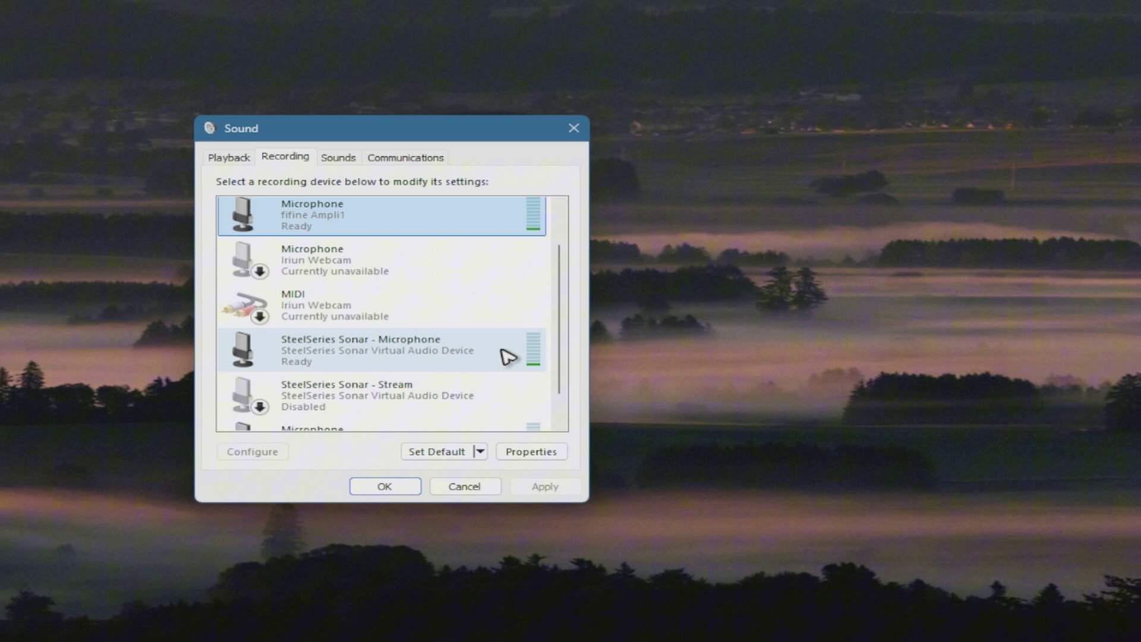
scroll(506, 358, "down", 1)
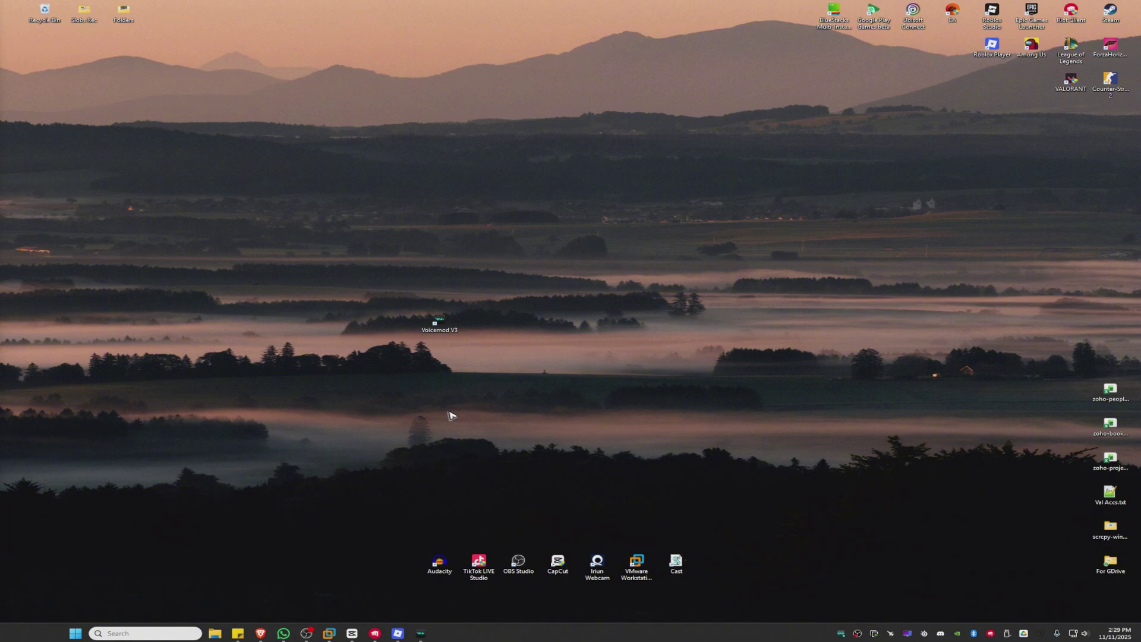
Step: Switch to Voicemod and choose SteelSeries Sonar - Microphone as the audio input device
left_click(423, 634)
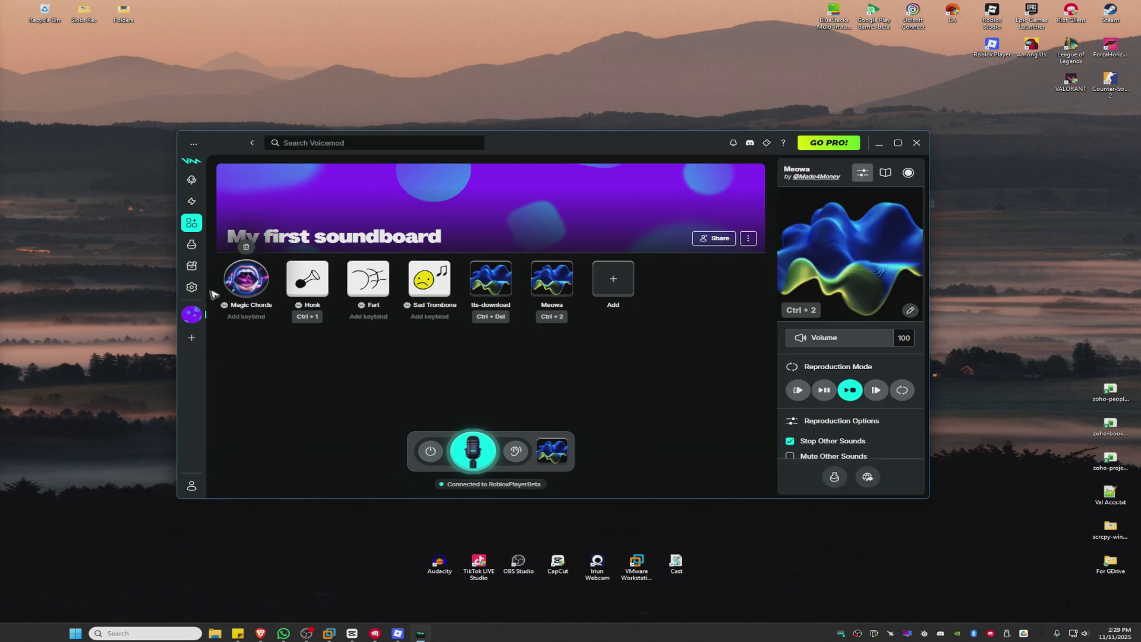
left_click(190, 287)
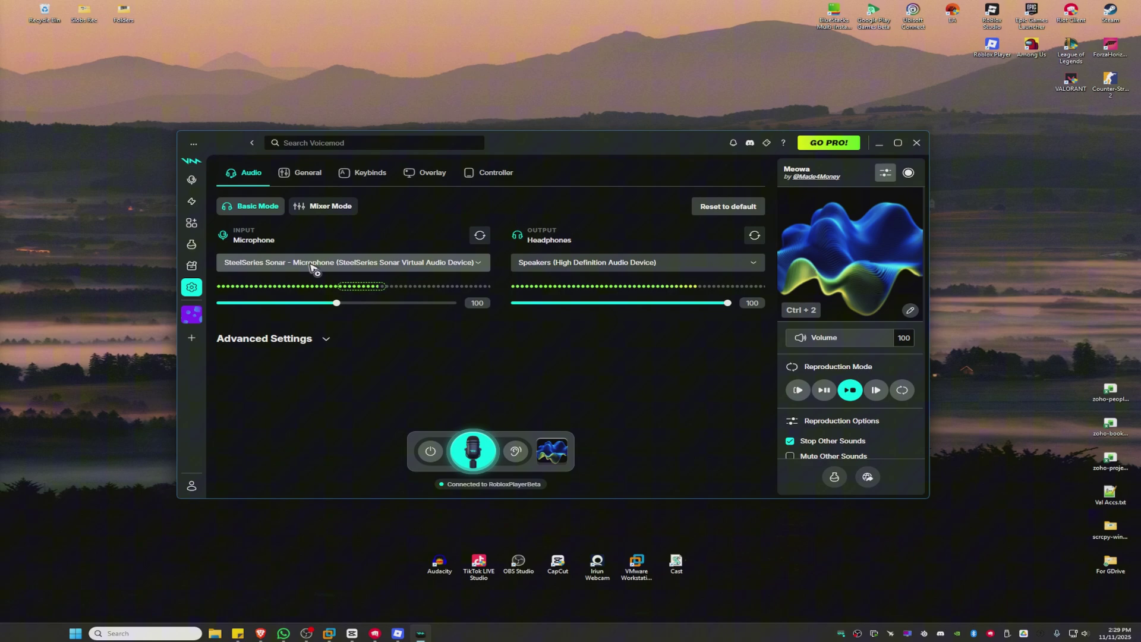
left_click(465, 268)
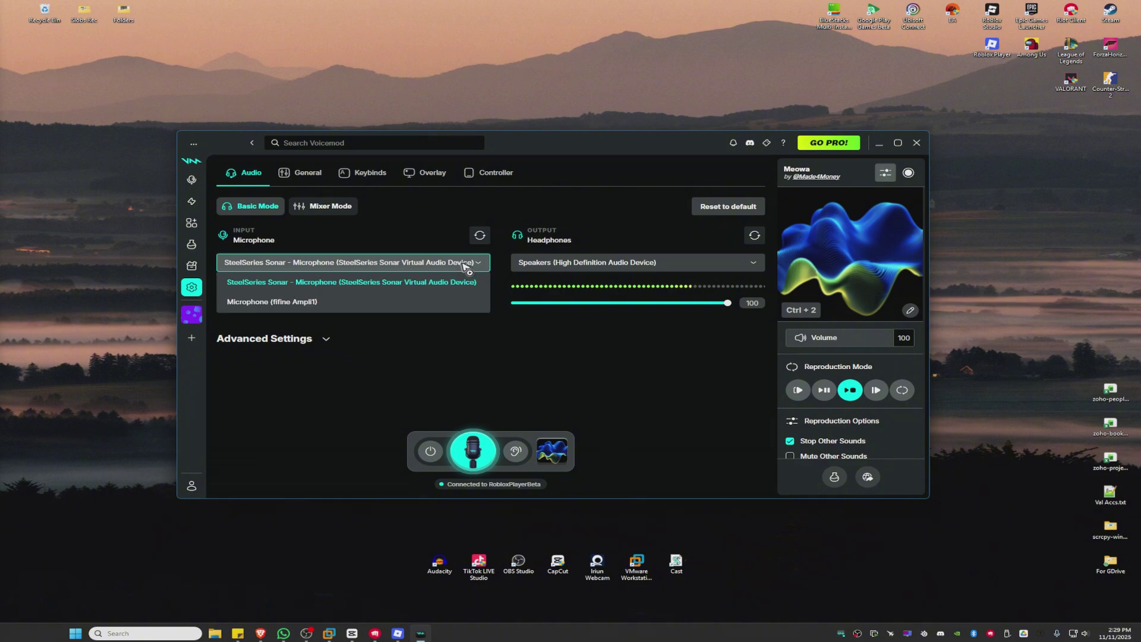
left_click(347, 282)
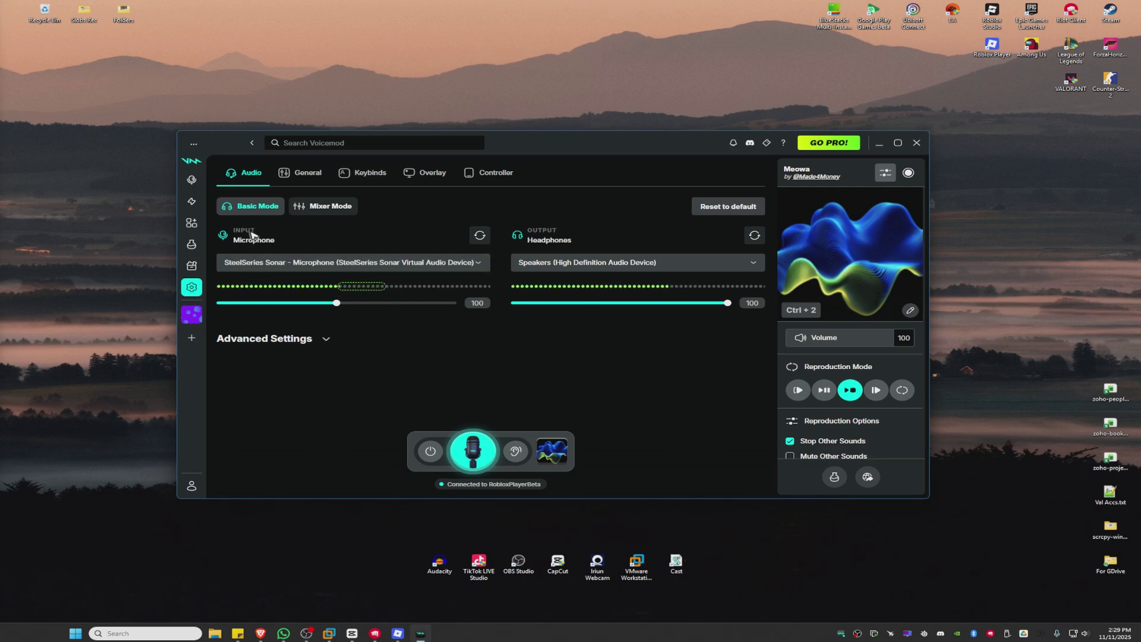
Step: Assign the keybind Ctrl + 3 to the Fart sound in the soundboard, play it, and minimize Voicemod
left_click(191, 223)
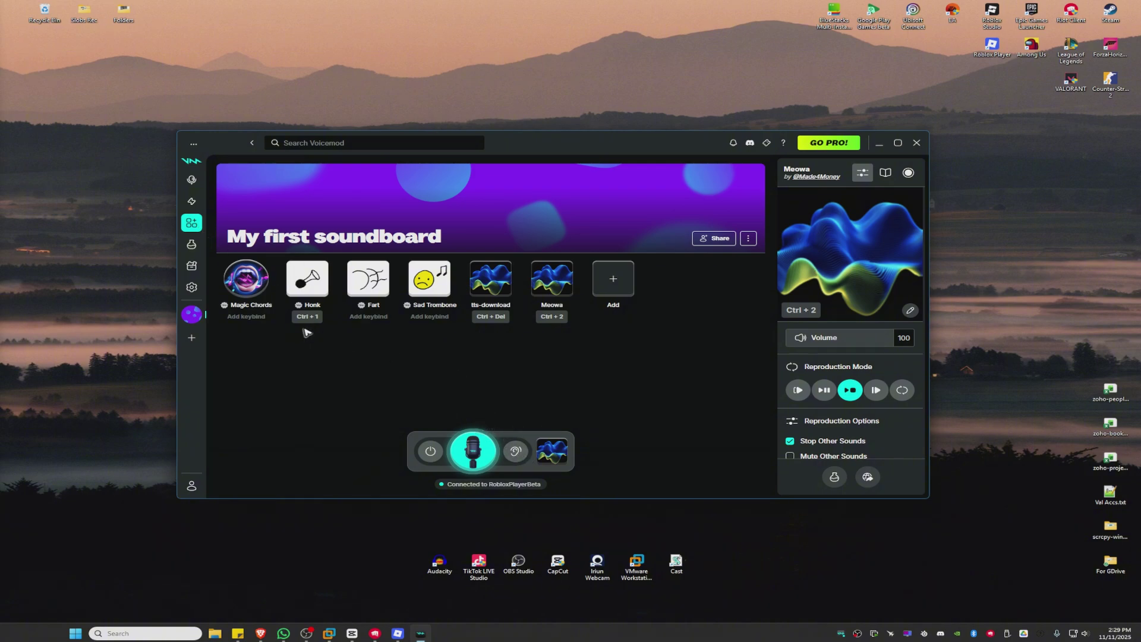
mouse_move(307, 322)
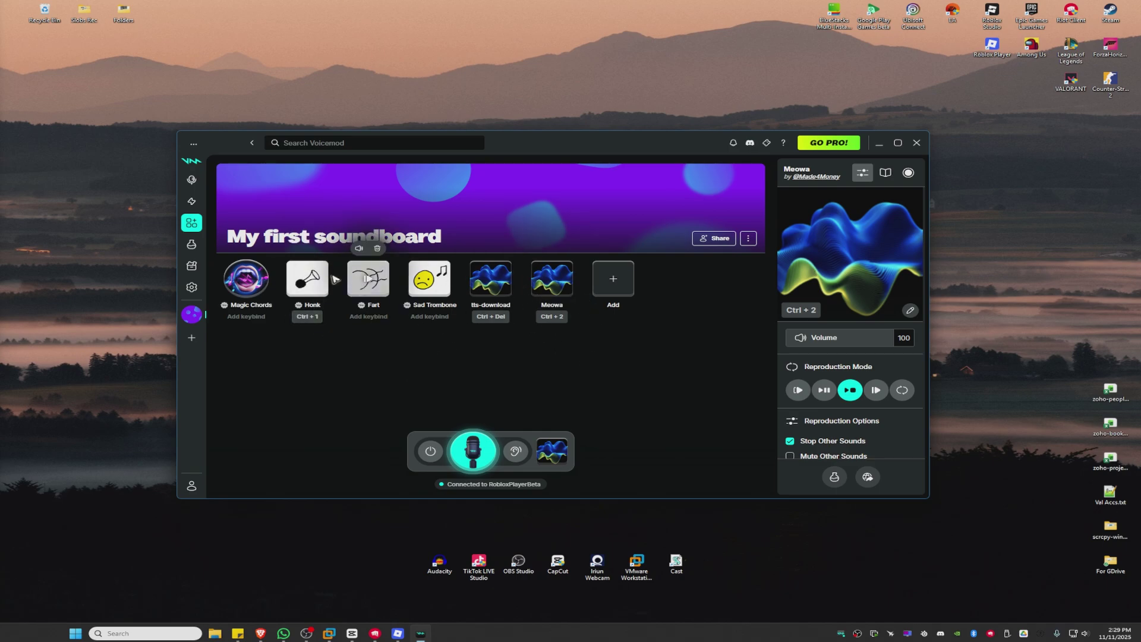
mouse_move(375, 280)
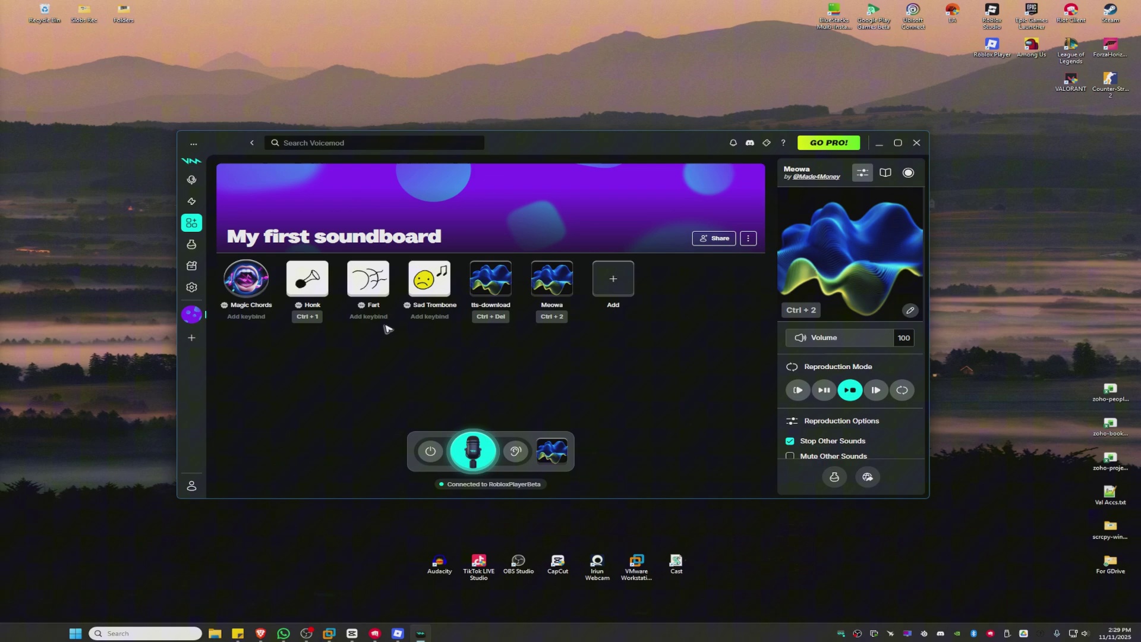
left_click(369, 320)
key("ctrl+3")
key("ctrl+3")
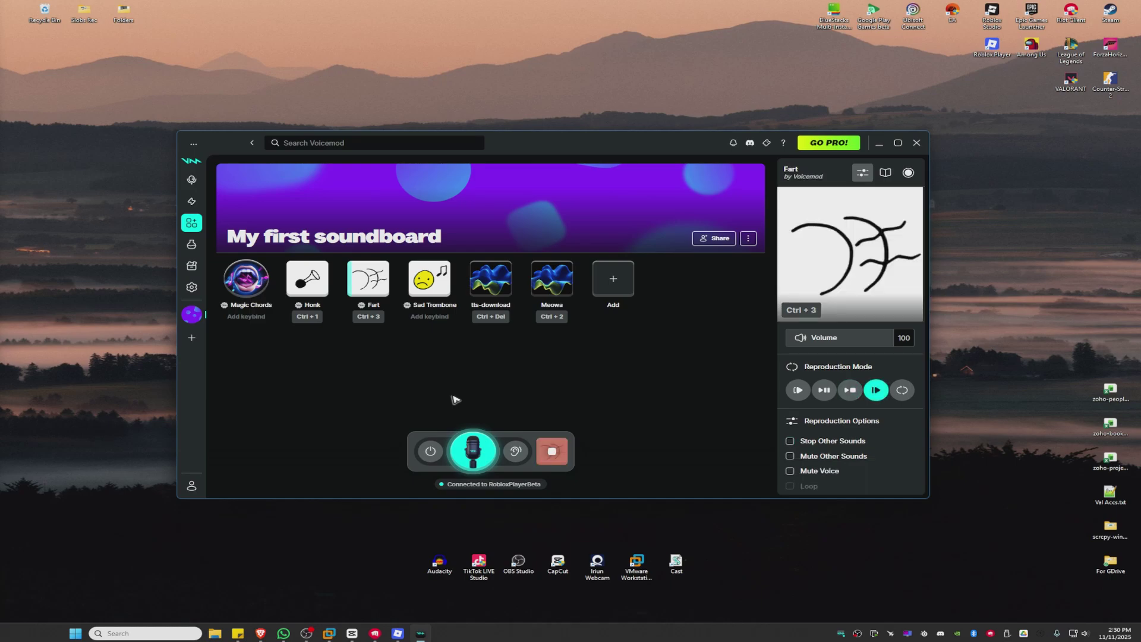
left_click(878, 145)
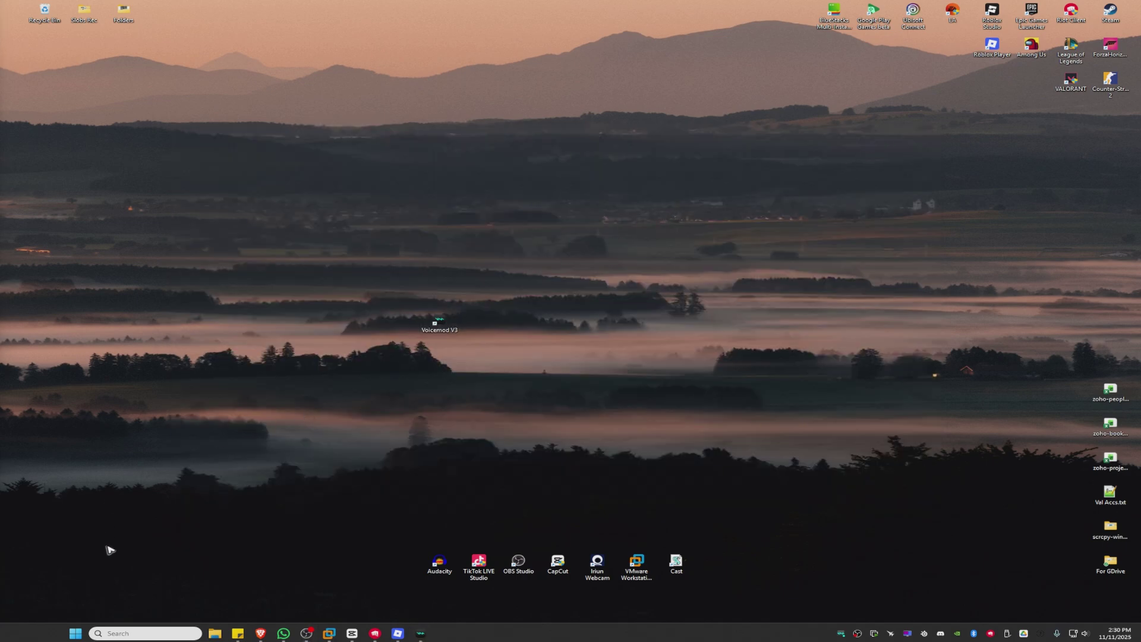
Step: Open Sound Recorder and record a test clip of about 24 seconds with Microphone (Voicemod) as the input
left_click(156, 635)
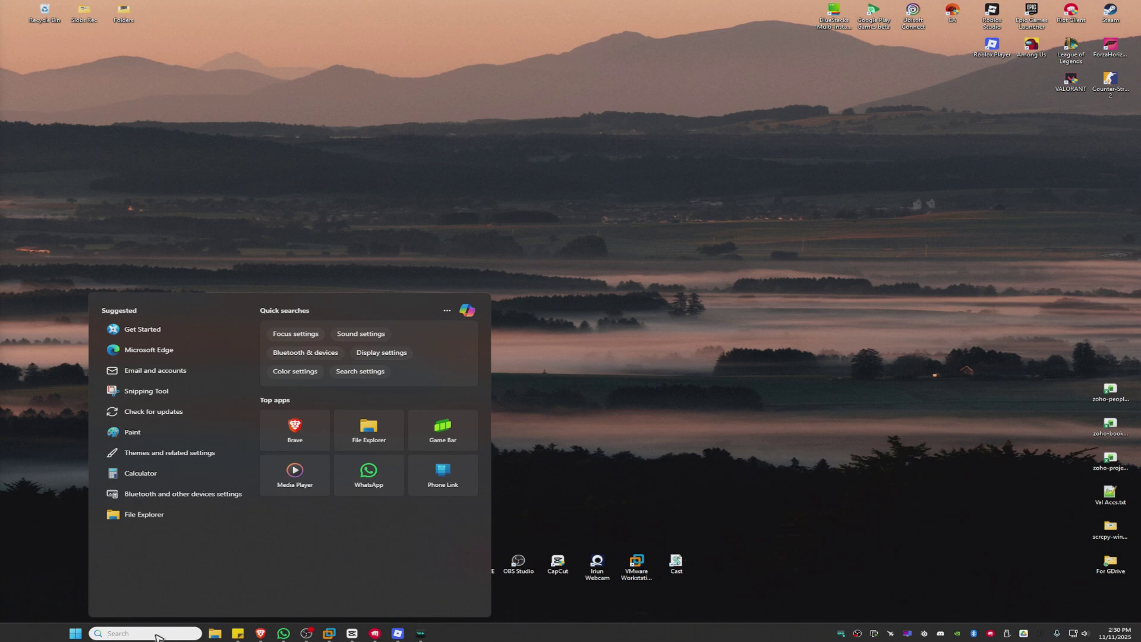
type("recor")
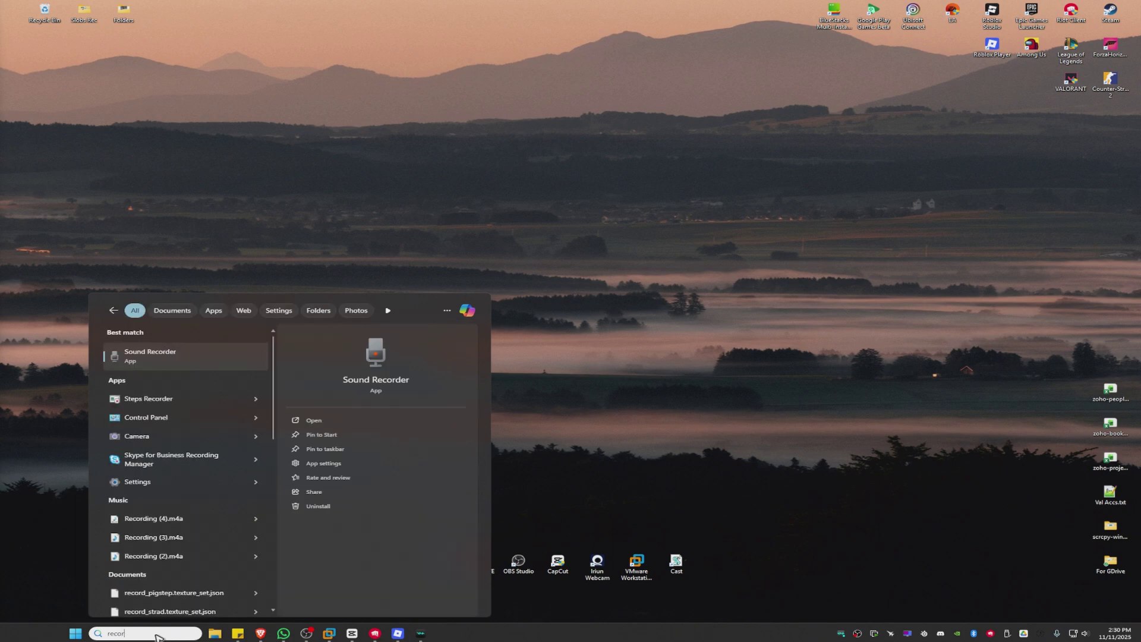
left_click(160, 358)
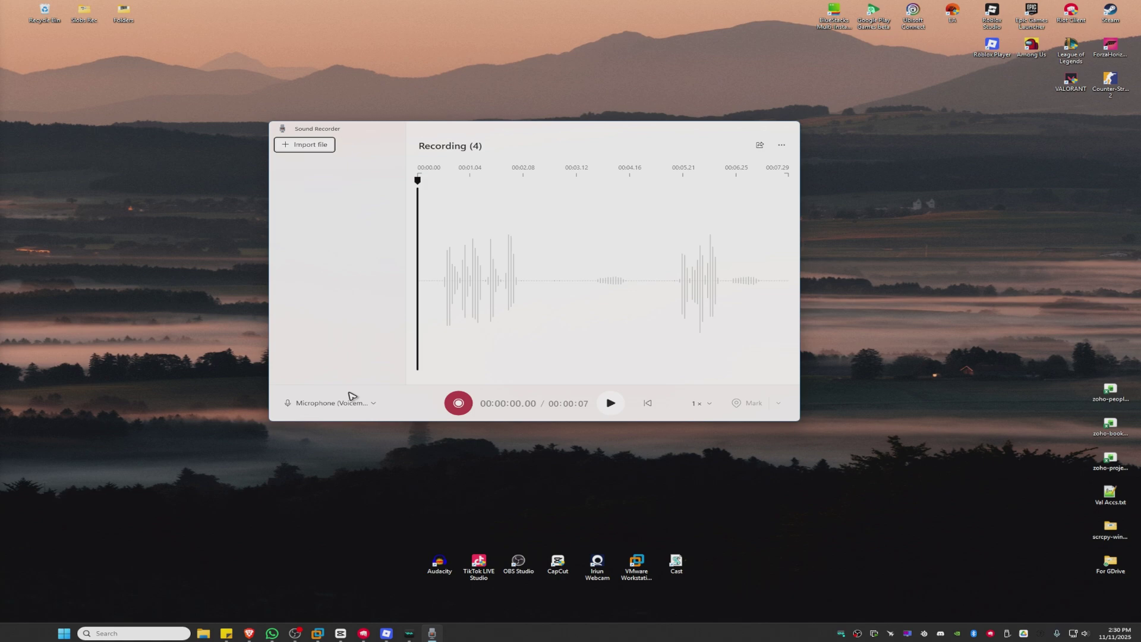
left_click(373, 404)
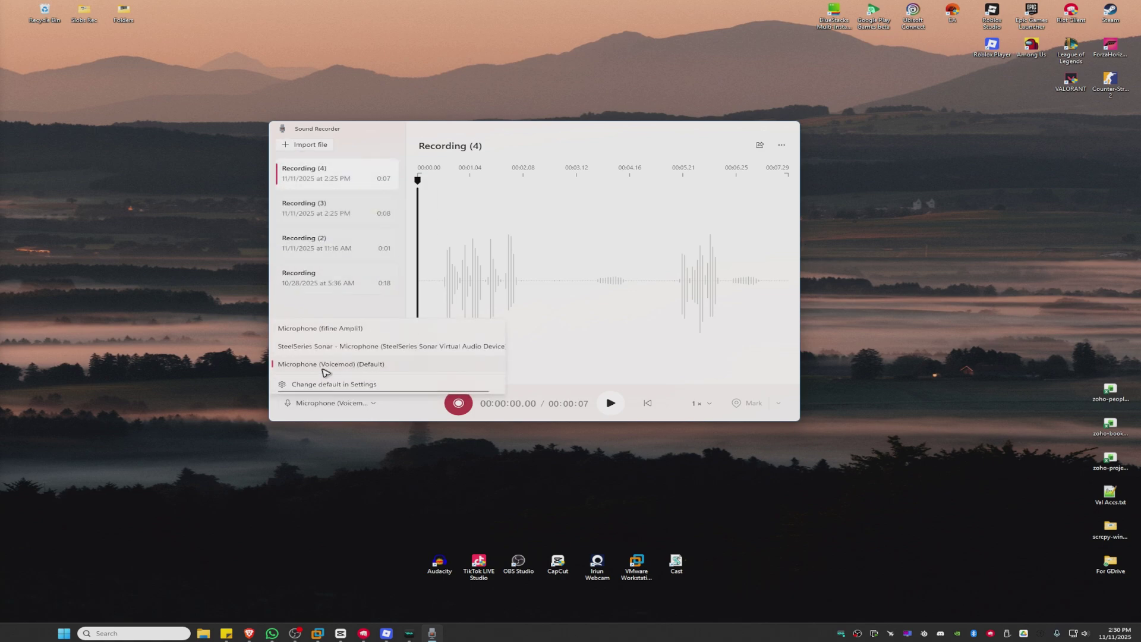
left_click(324, 370)
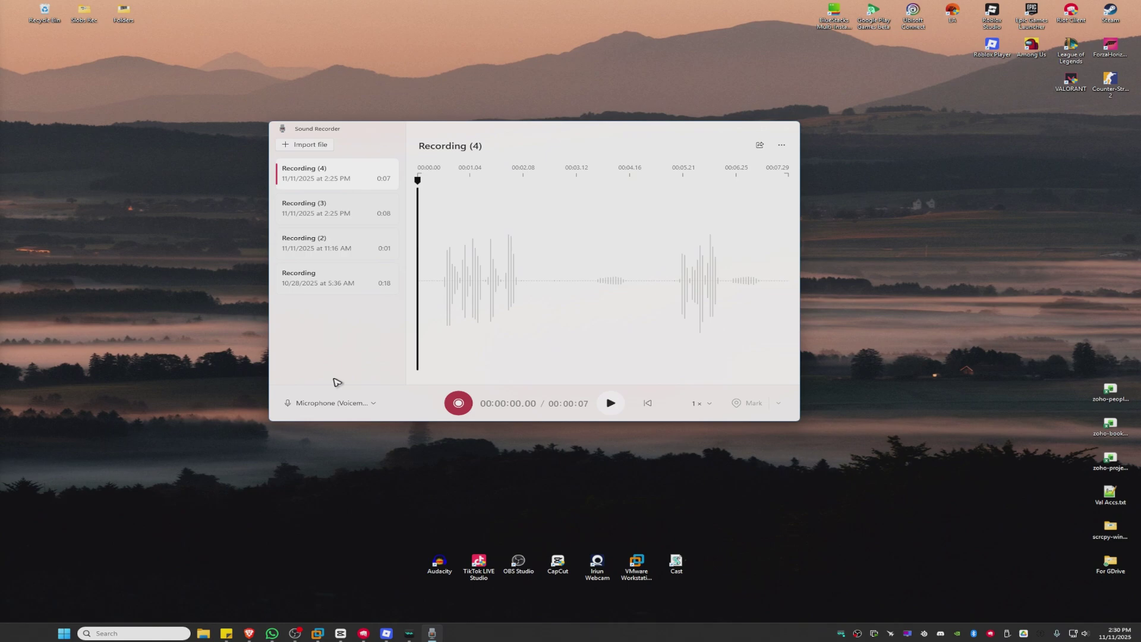
left_click(457, 404)
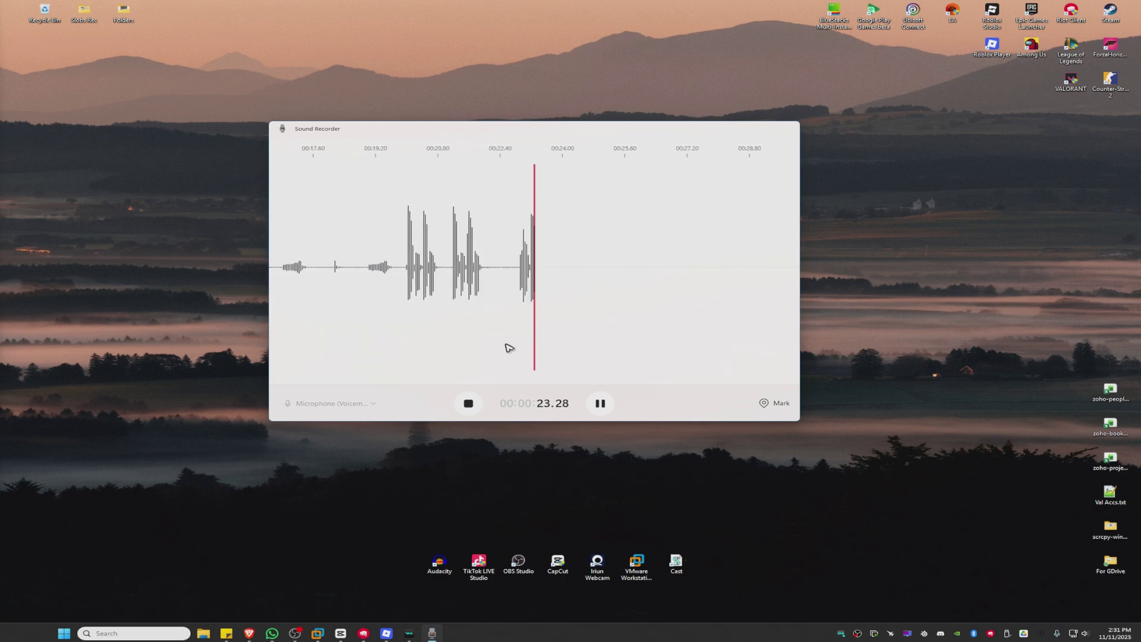
left_click(469, 404)
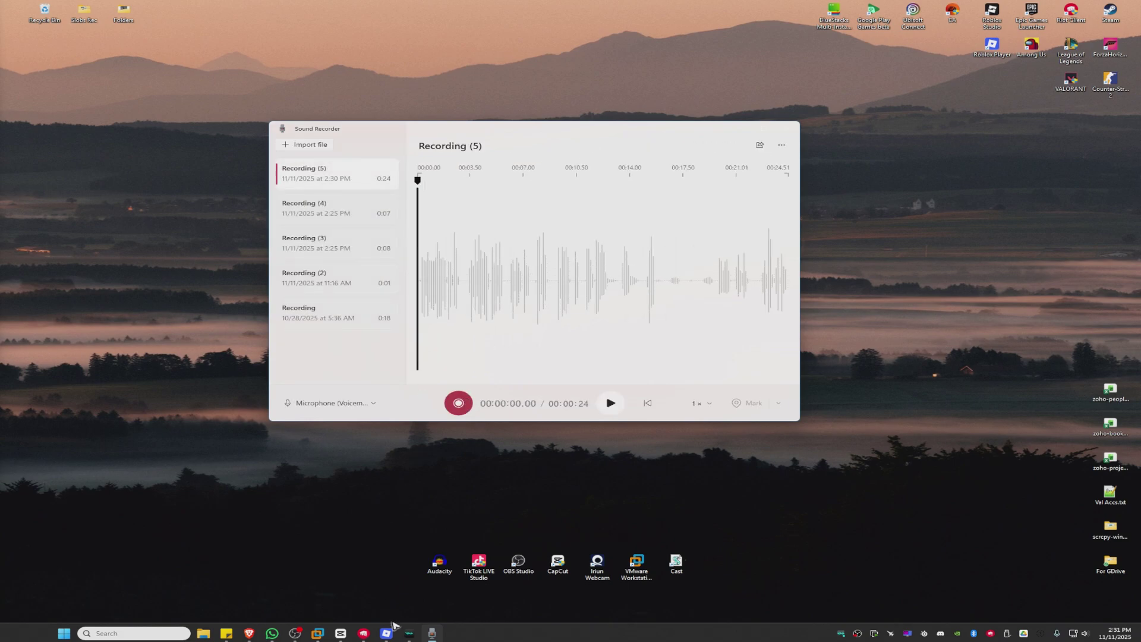
Step: Switch to the Roblox window and mute the voice chat microphone
left_click(387, 631)
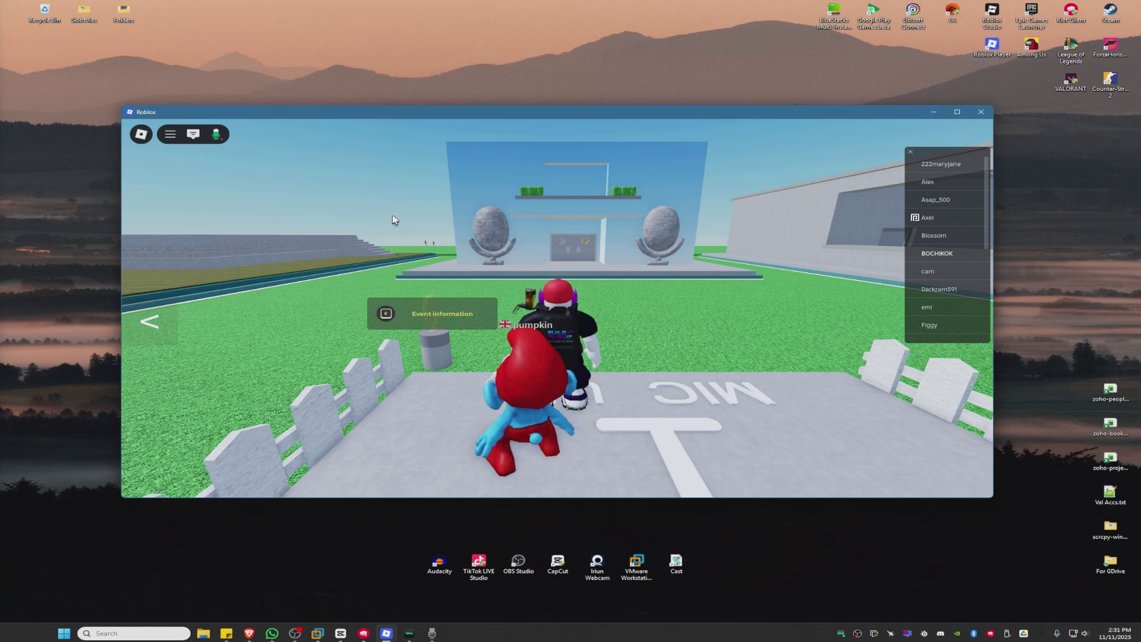
left_click(217, 137)
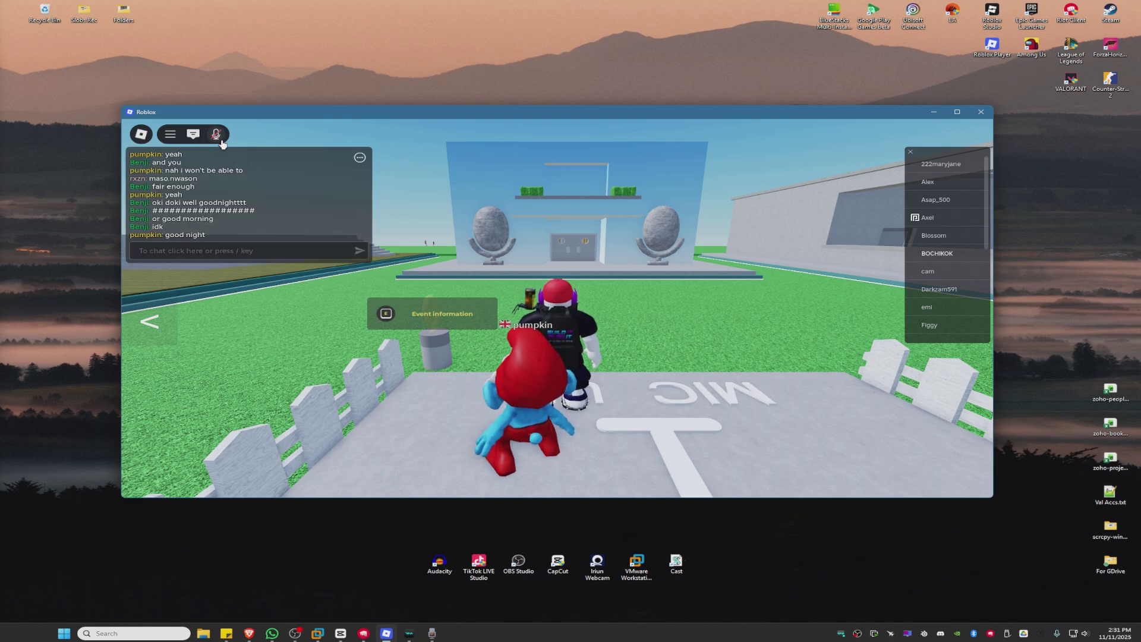
Step: Return to the Roblox window and check the input and output devices selected in the in-game settings
left_click(980, 113)
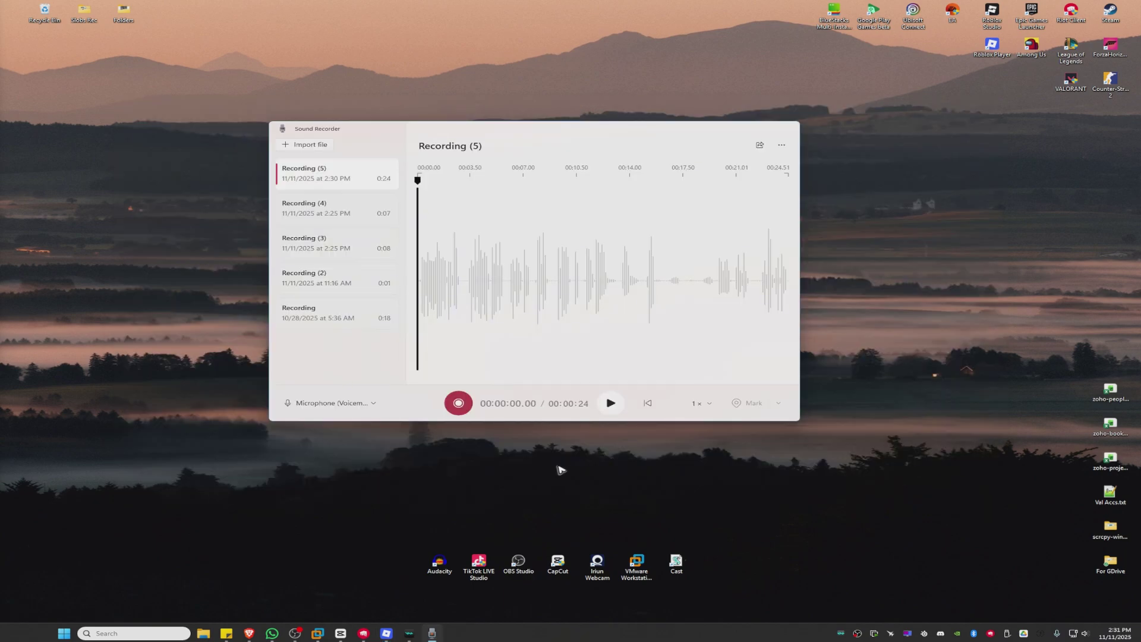
left_click(386, 634)
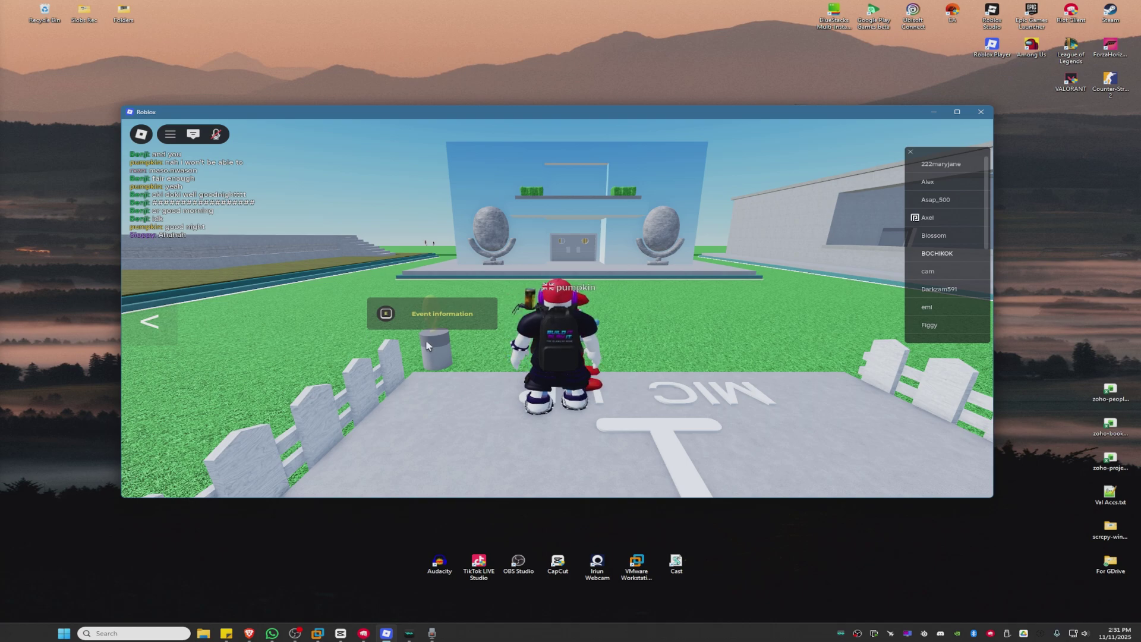
left_click(141, 135)
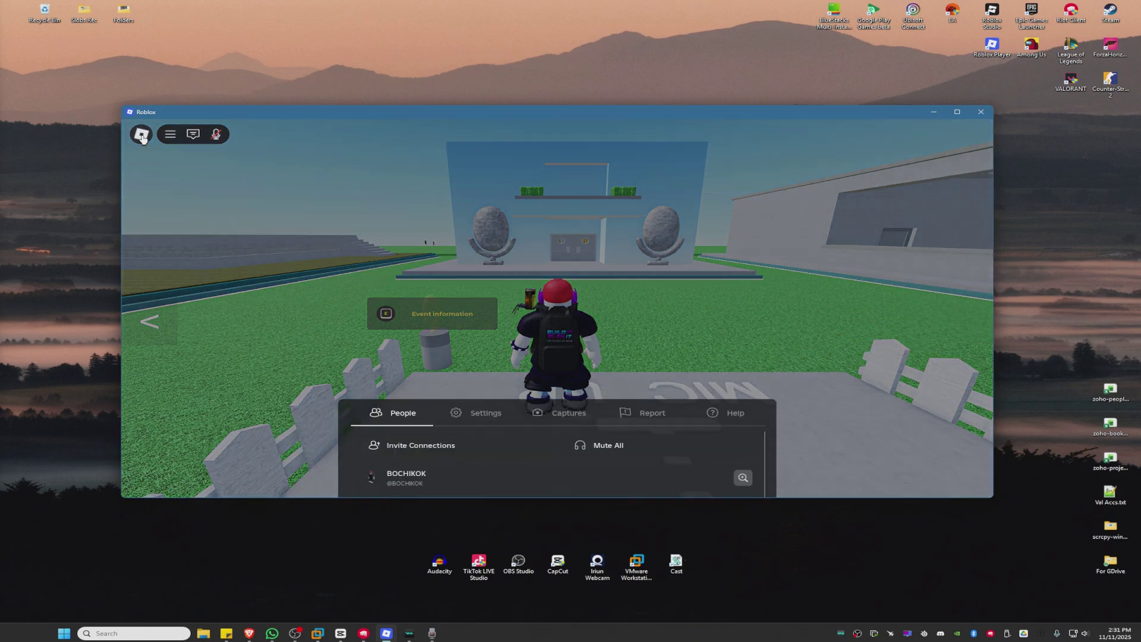
left_click(486, 168)
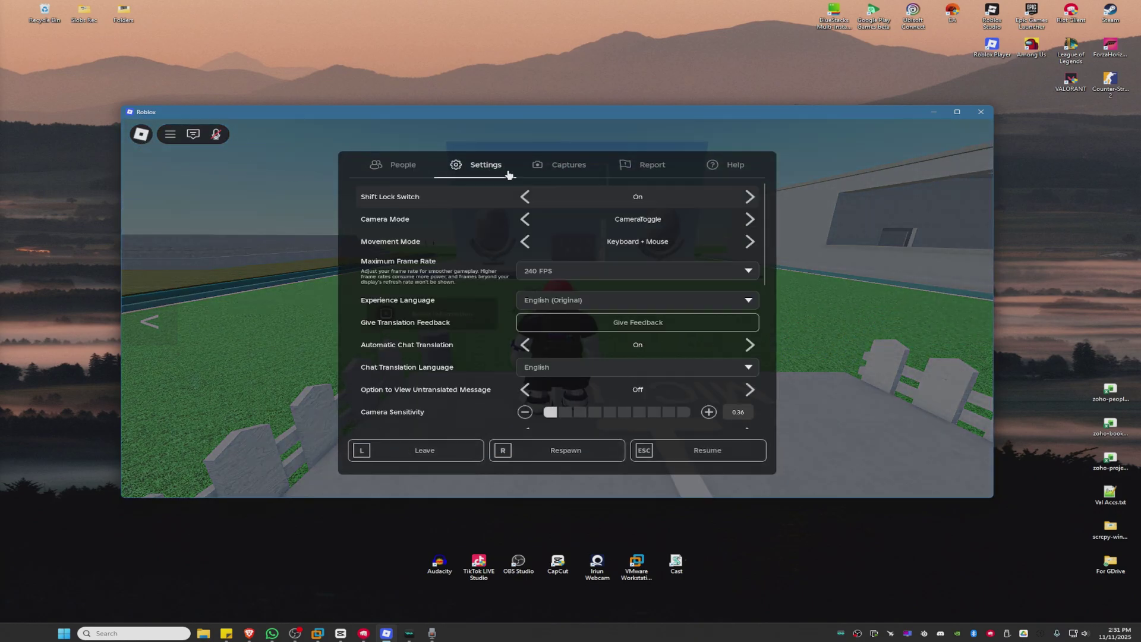
scroll(674, 305, "down", 4)
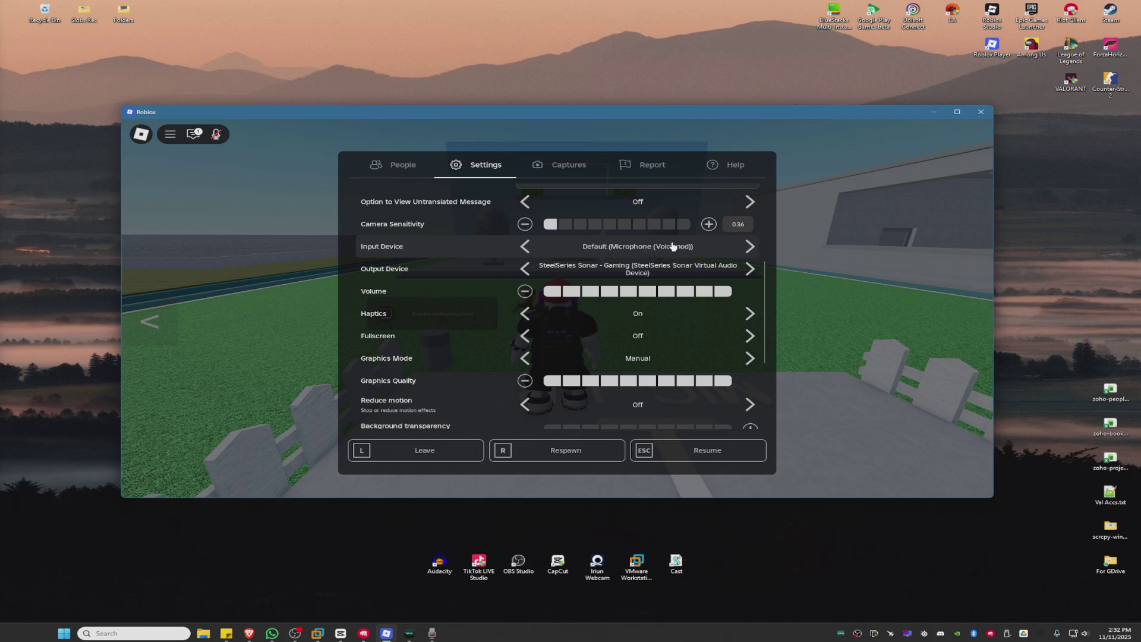
scroll(673, 250, "down", 1)
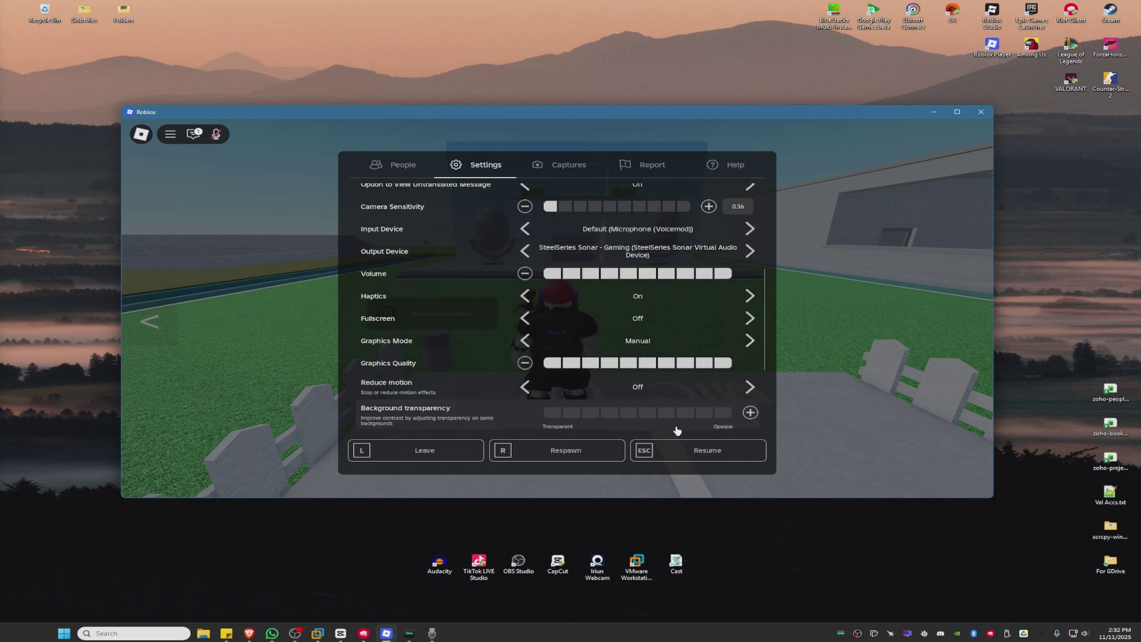
left_click(678, 447)
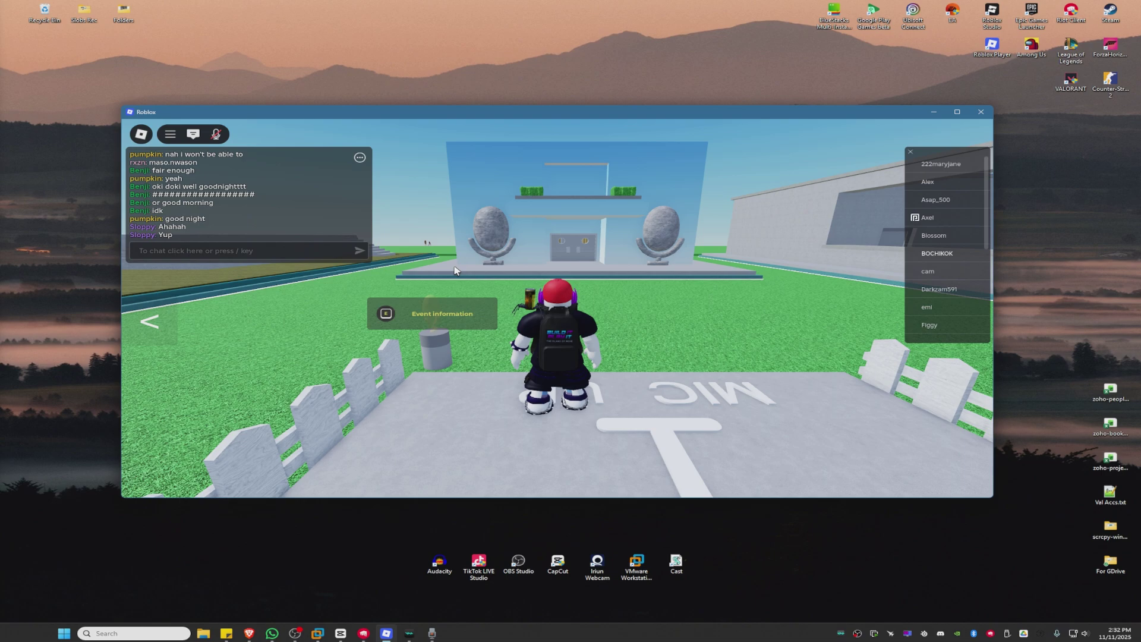
Step: Unmute the voice chat microphone in the Roblox experience
left_click(215, 134)
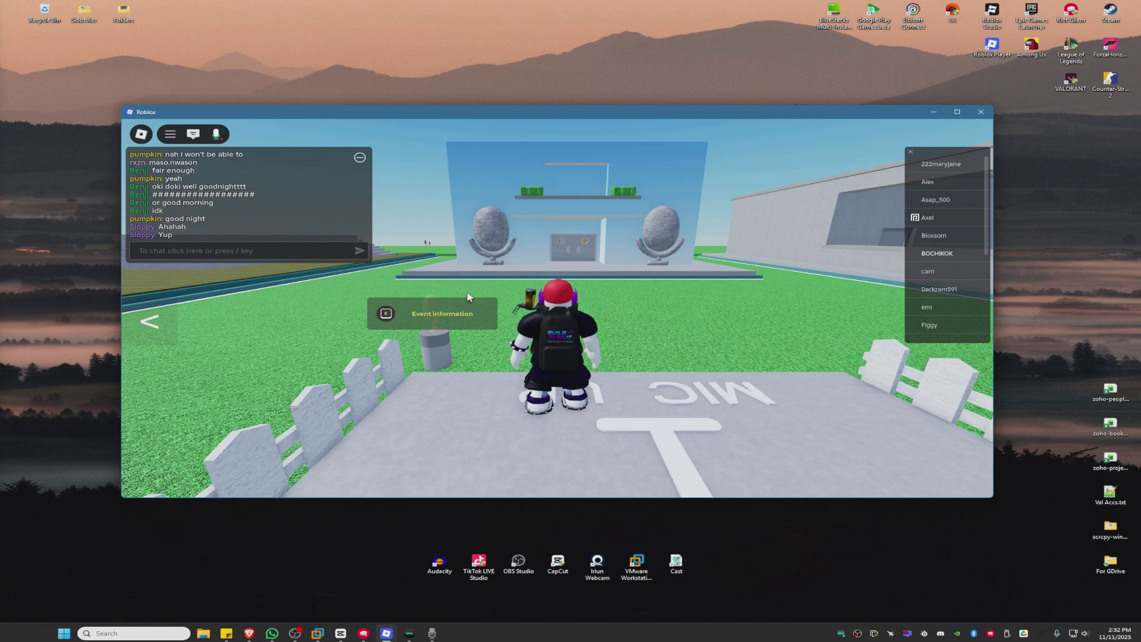